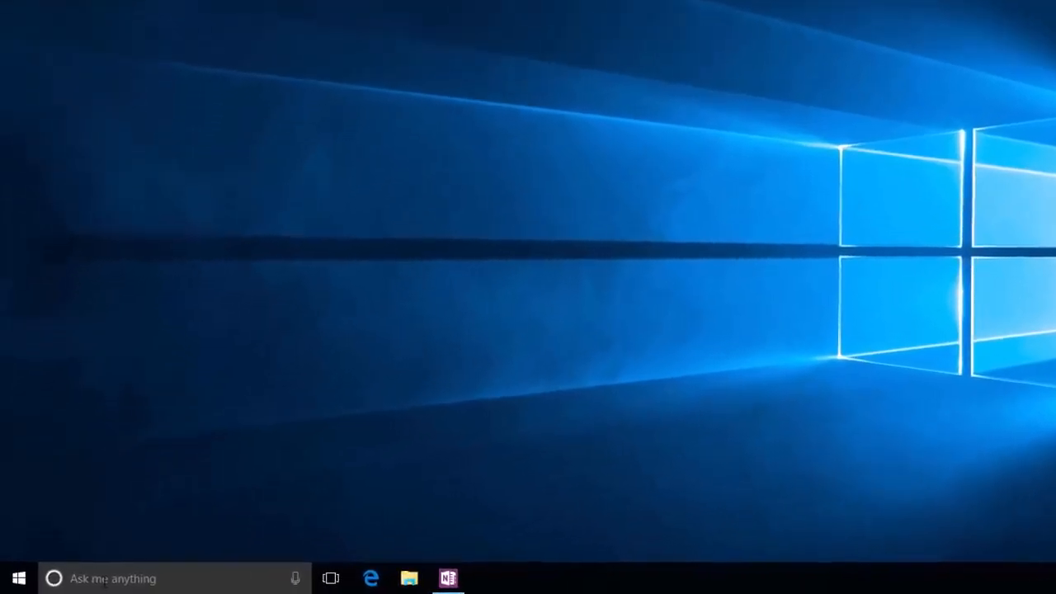
Search Windows for "admin", open Administrative Tools and launch Computer Management from it.
{"action": "left_click", "coordinate": [86, 581]}
{"action": "type", "text": "admin"}
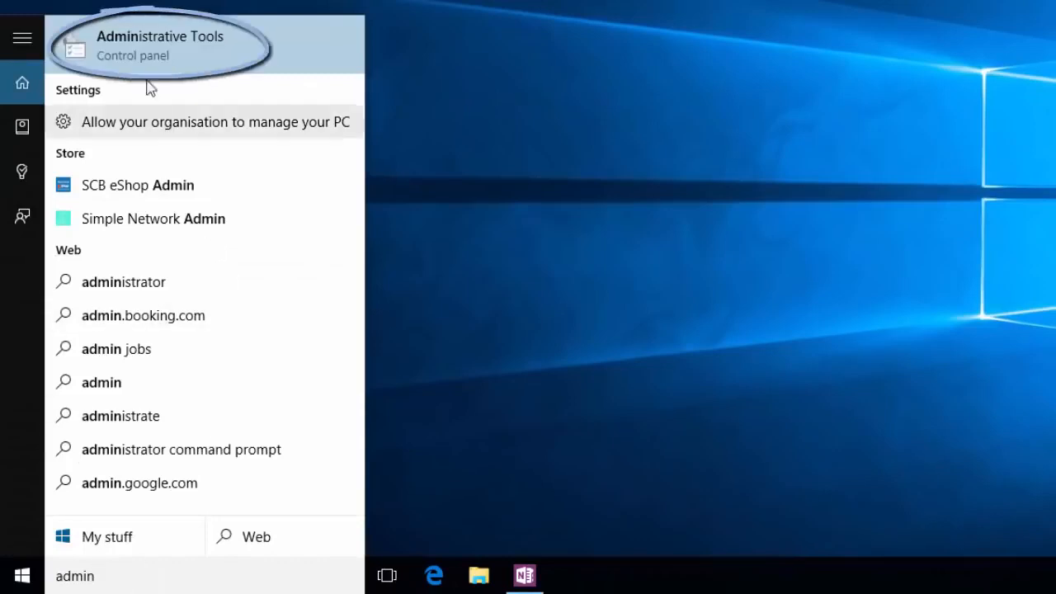
{"action": "left_click", "coordinate": [157, 56]}
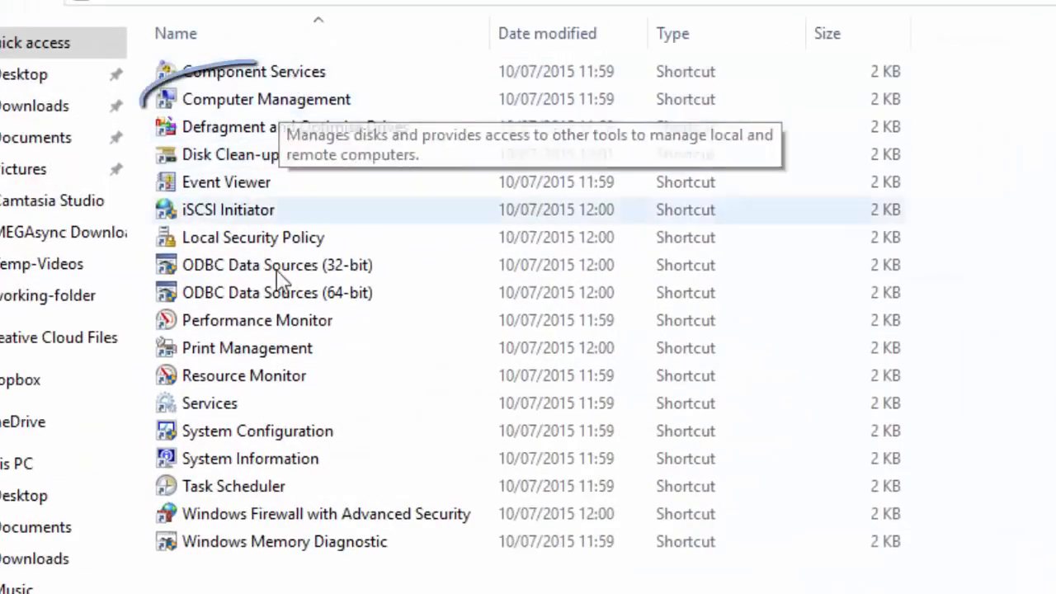
{"action": "left_click", "coordinate": [305, 101]}
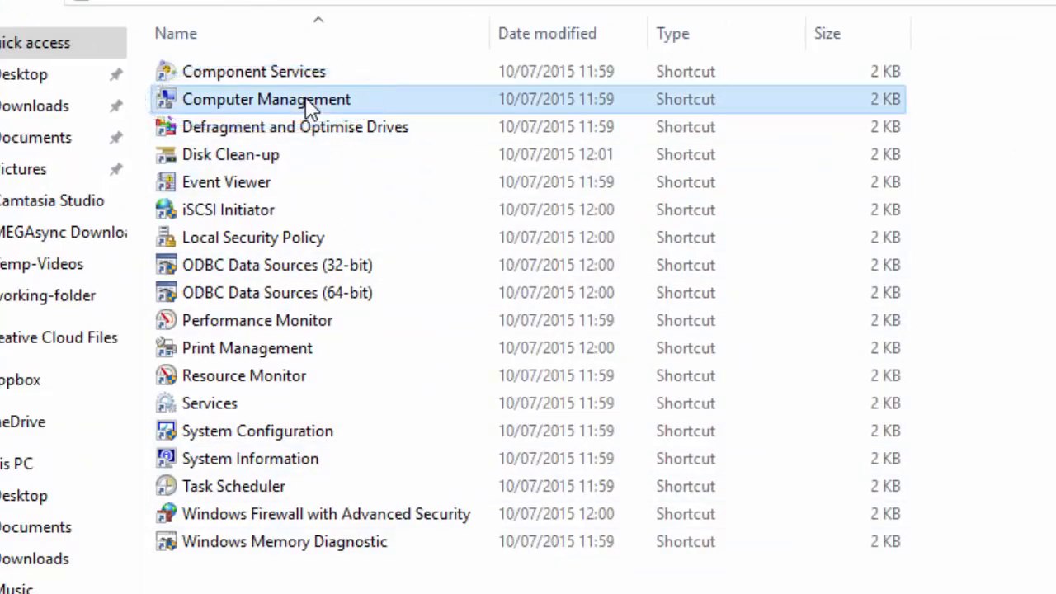
{"action": "double_click", "coordinate": [310, 103]}
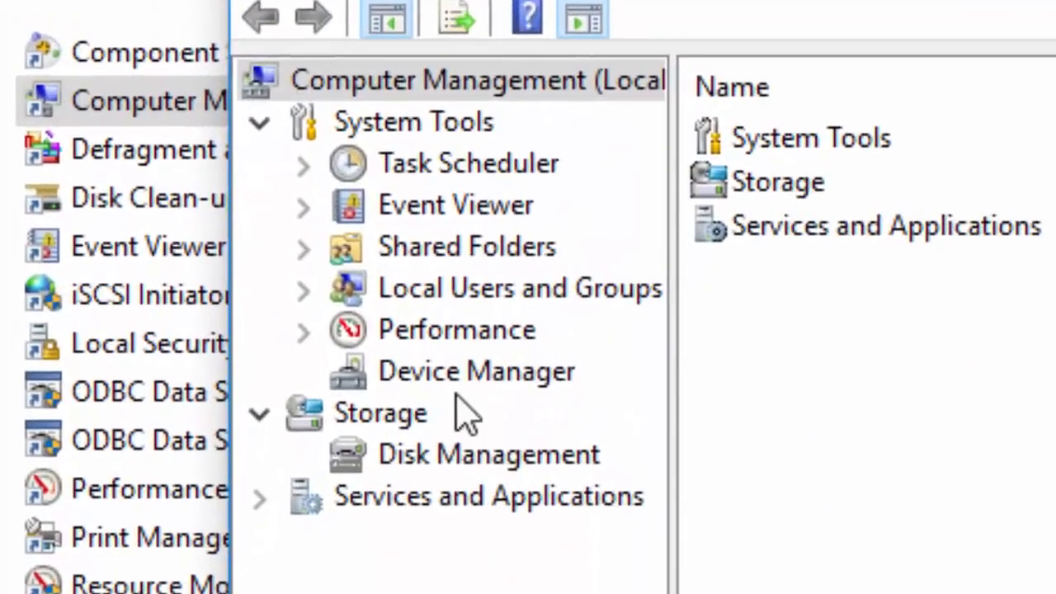
Show Disk Management under Storage and maximize the Computer Management window.
{"action": "left_click", "coordinate": [381, 414]}
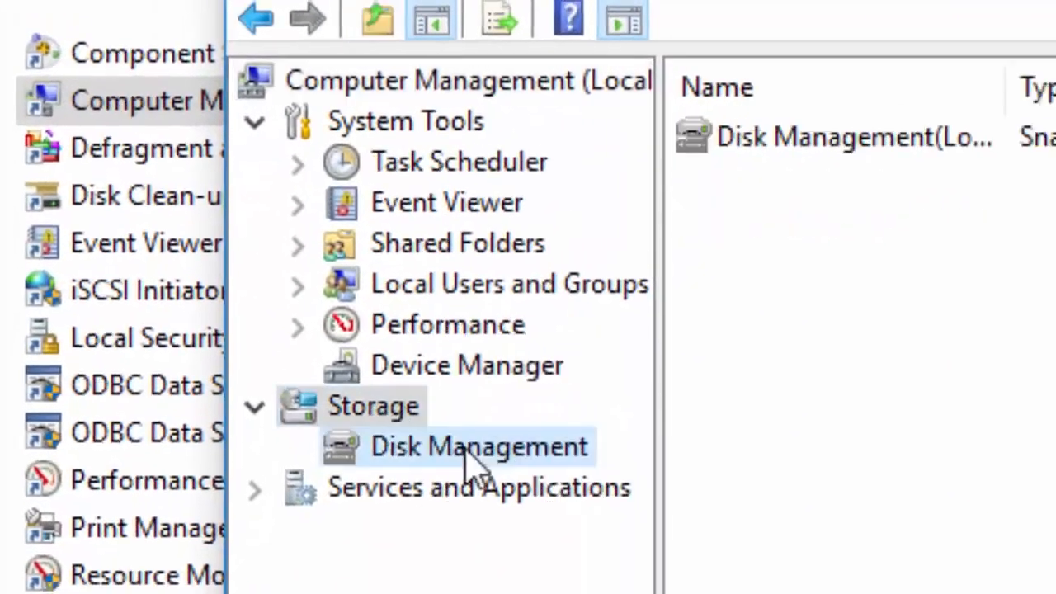
{"action": "left_click", "coordinate": [466, 450]}
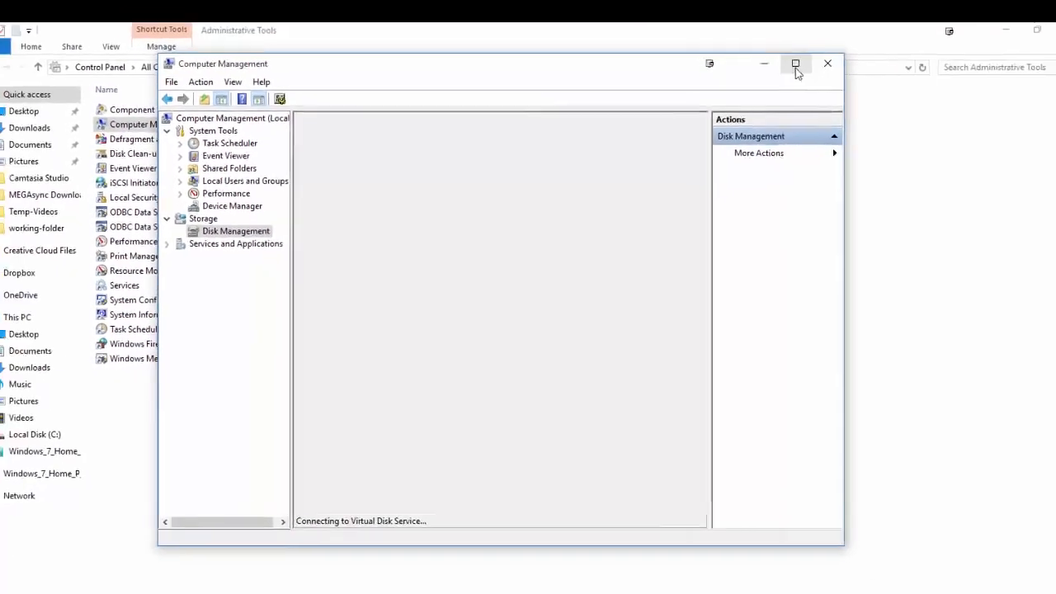
{"action": "left_click", "coordinate": [795, 64]}
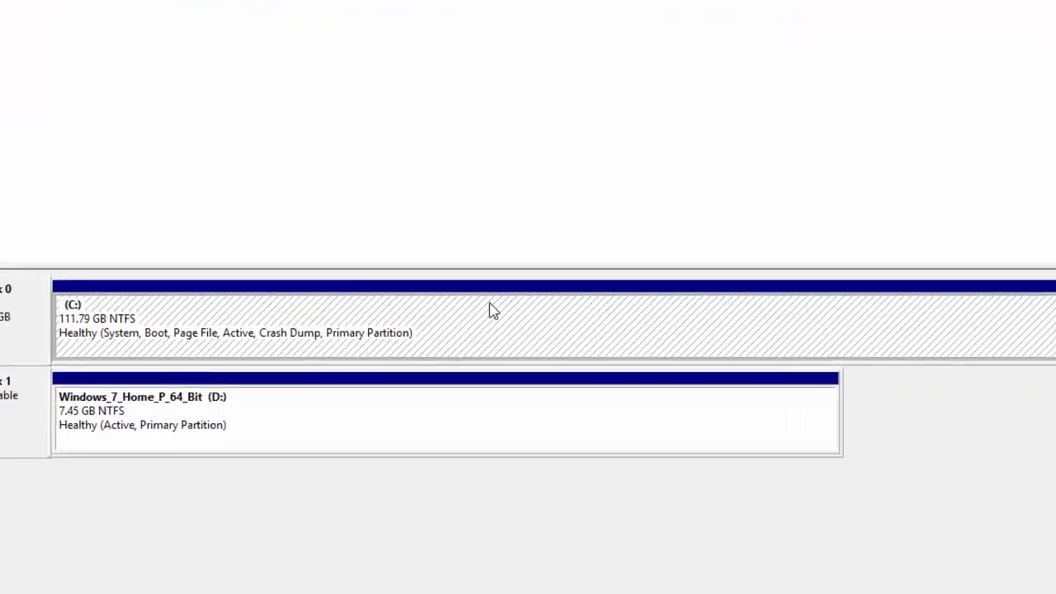
Shrink the C: volume on Disk 0 by 8000 MB.
{"action": "right_click", "coordinate": [489, 309]}
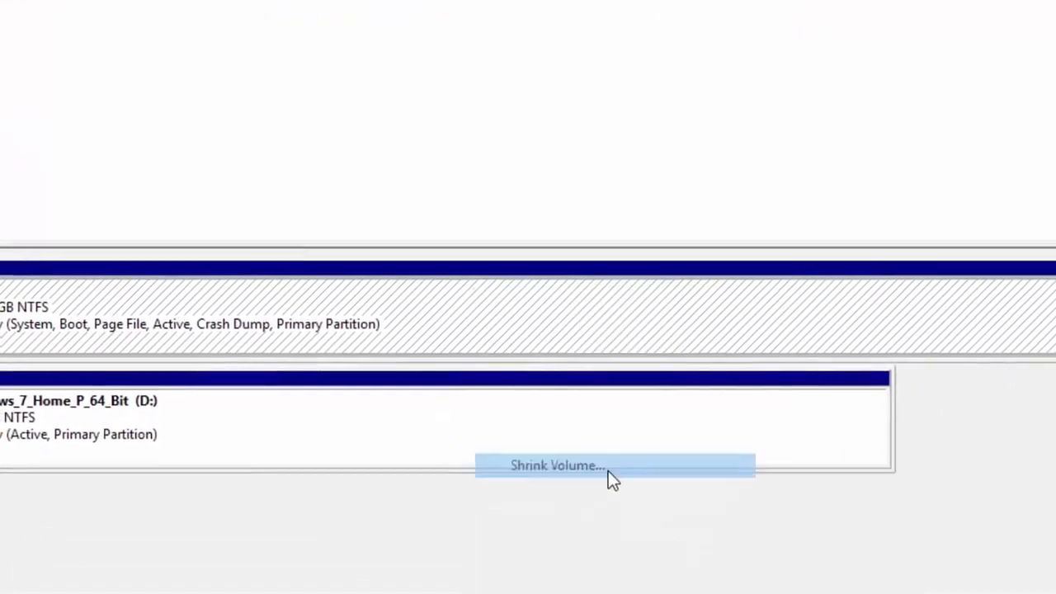
{"action": "left_click", "coordinate": [608, 471]}
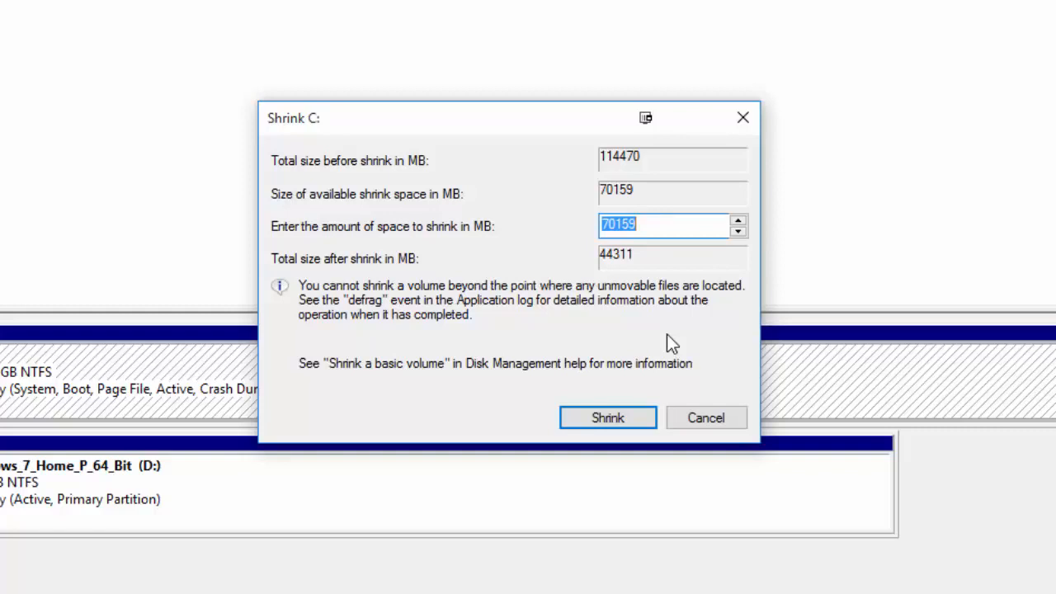
{"action": "type", "text": "8000"}
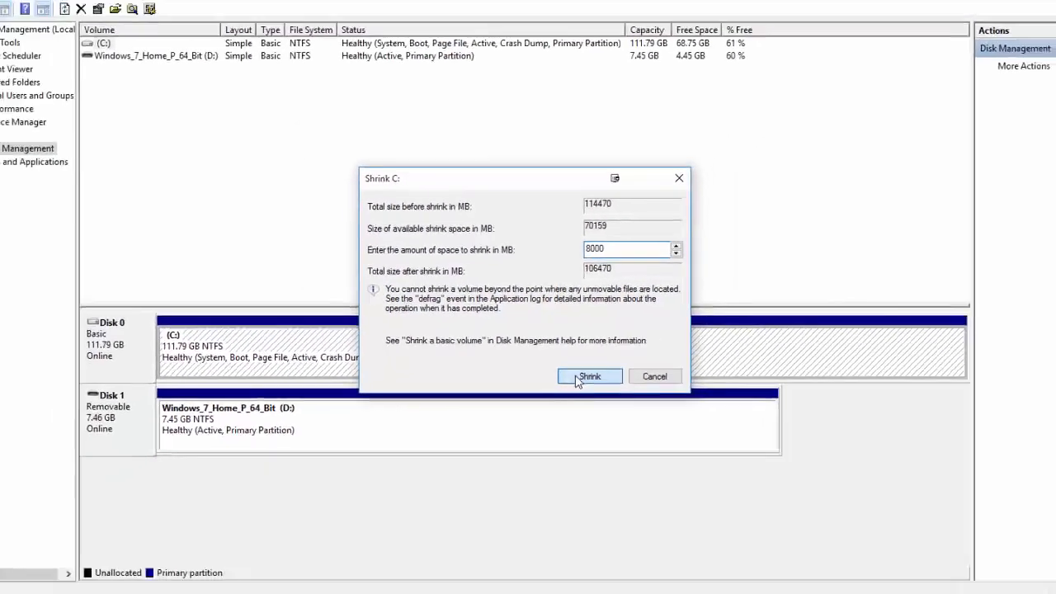
{"action": "left_click", "coordinate": [608, 418]}
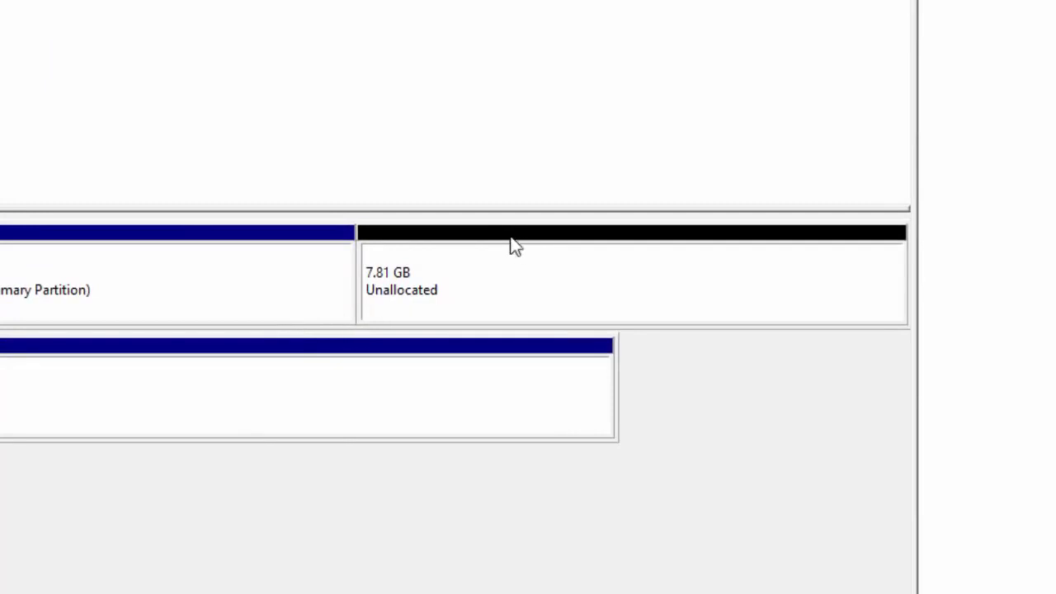
Set up a new simple volume of 8000 MB in Disk 0's unallocated space and assign it drive letter Z.
{"action": "left_click", "coordinate": [489, 285]}
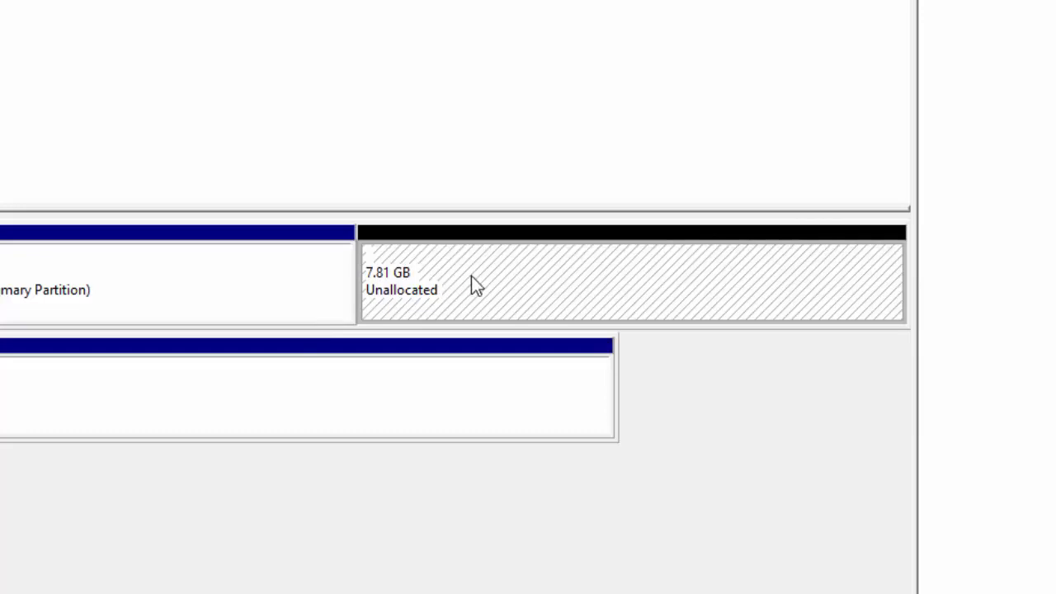
{"action": "right_click", "coordinate": [472, 277]}
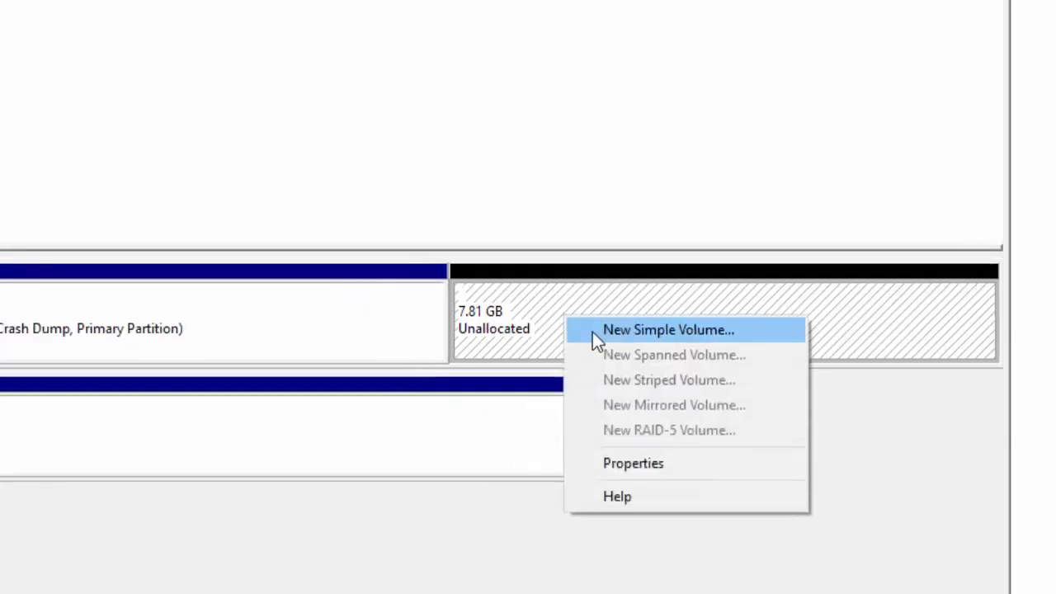
{"action": "left_click", "coordinate": [644, 330]}
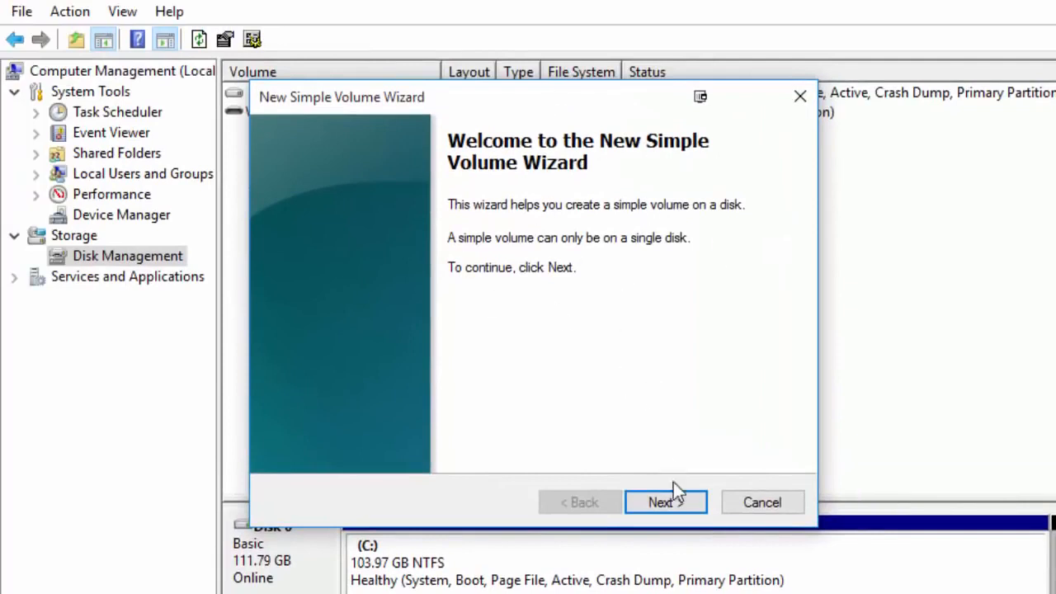
{"action": "left_click", "coordinate": [674, 506]}
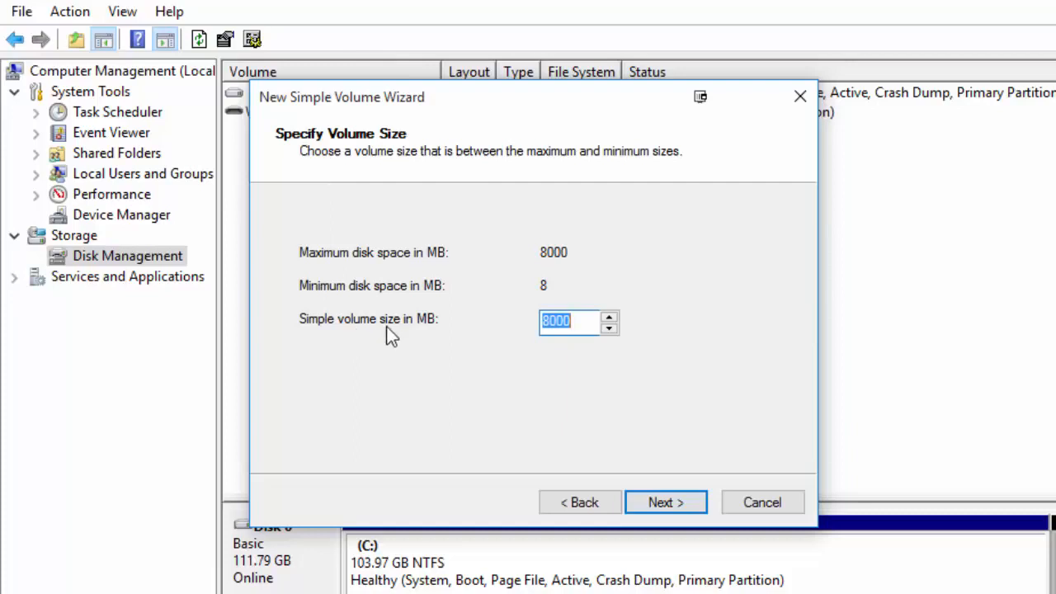
{"action": "left_click", "coordinate": [676, 499]}
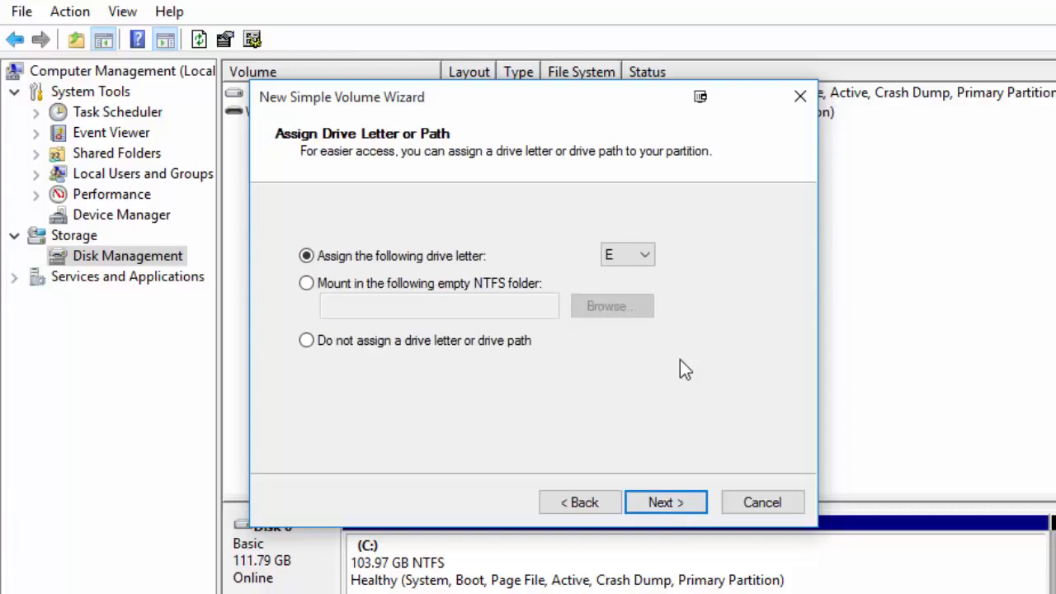
{"action": "left_click", "coordinate": [644, 256]}
{"action": "left_click", "coordinate": [631, 574]}
{"action": "left_click", "coordinate": [669, 502]}
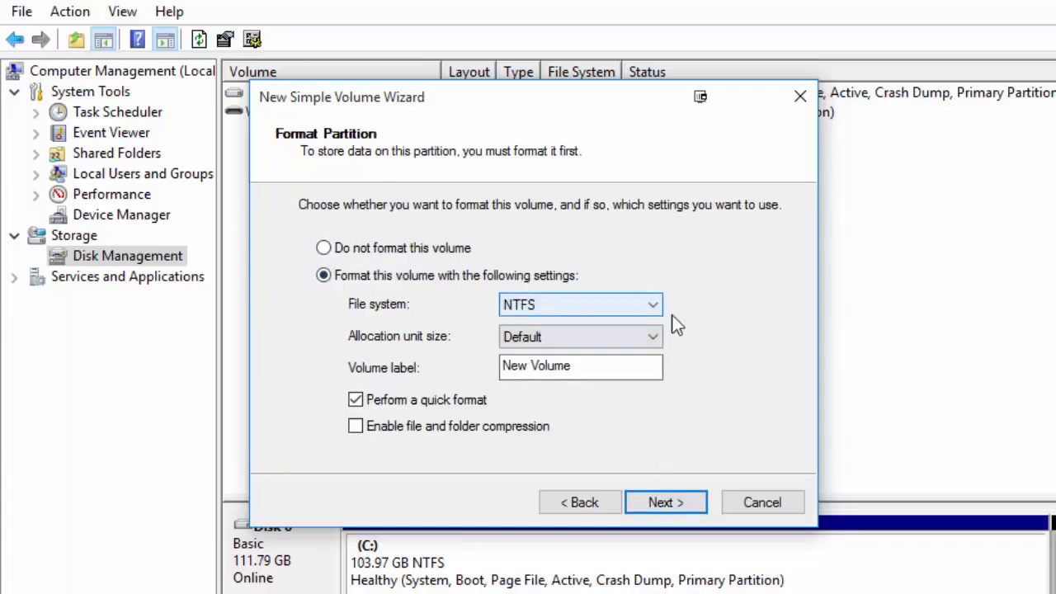
Set the new volume to be formatted as NTFS with the volume label UBURCOOLDRIVE.
{"action": "left_click", "coordinate": [648, 306]}
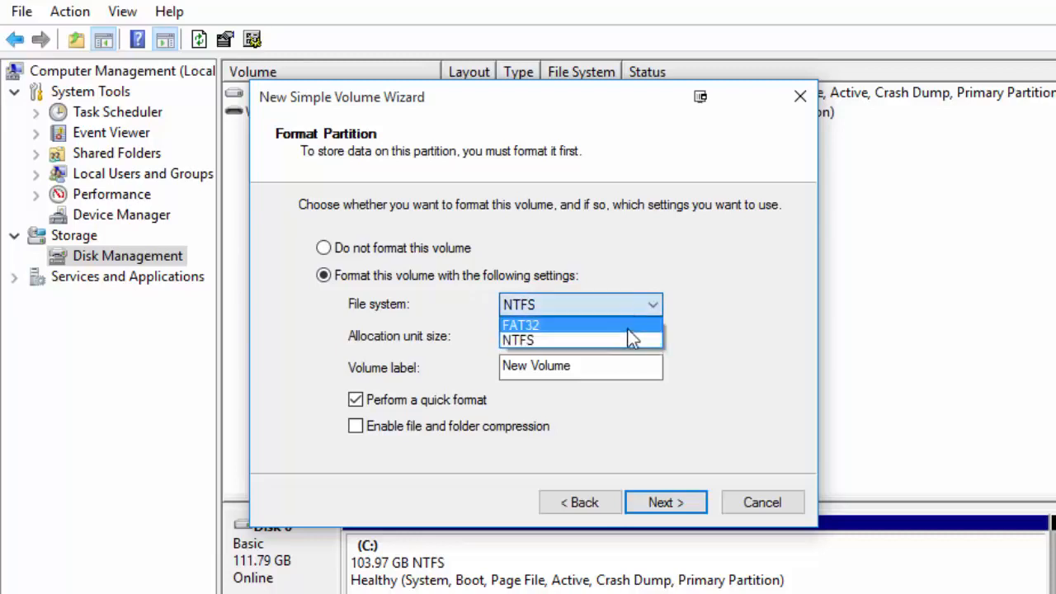
{"action": "left_click", "coordinate": [625, 338]}
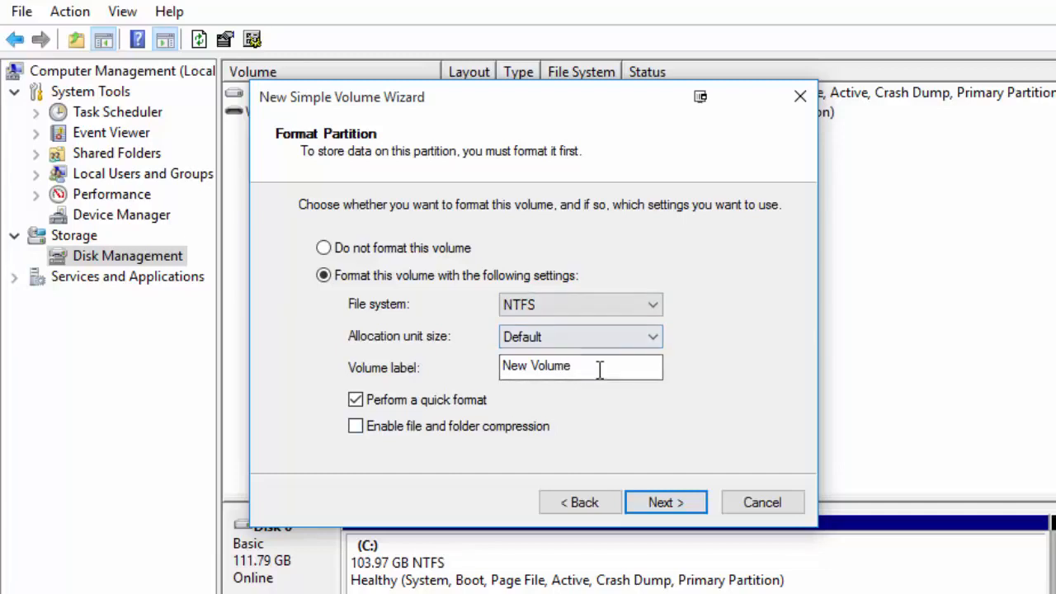
{"action": "left_click_drag", "start_coordinate": [601, 366], "coordinate": [464, 368]}
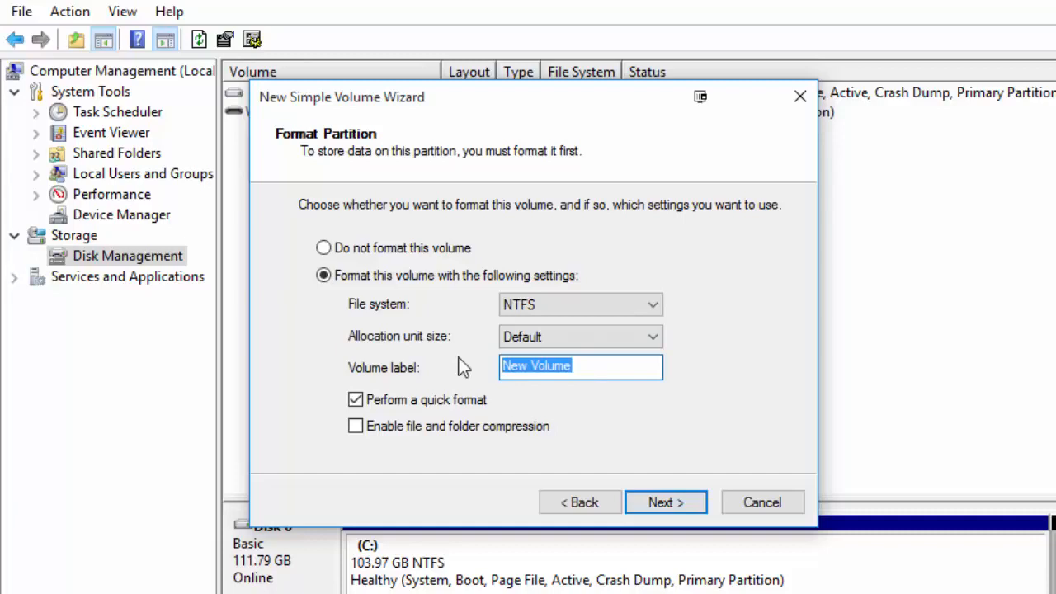
{"action": "type", "text": "UBUR"}
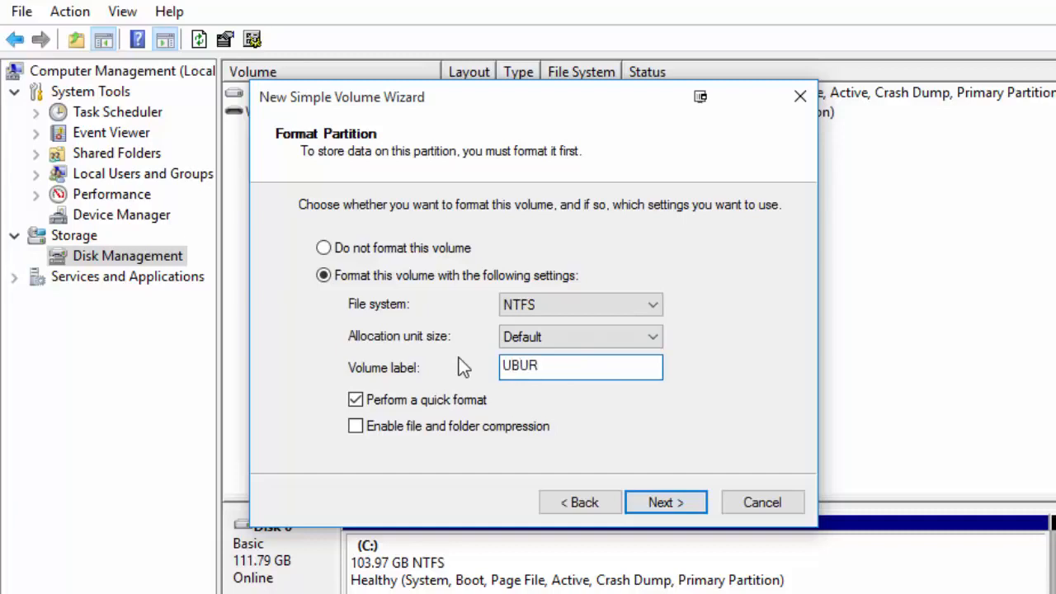
{"action": "type", "text": "COOLDRIVE"}
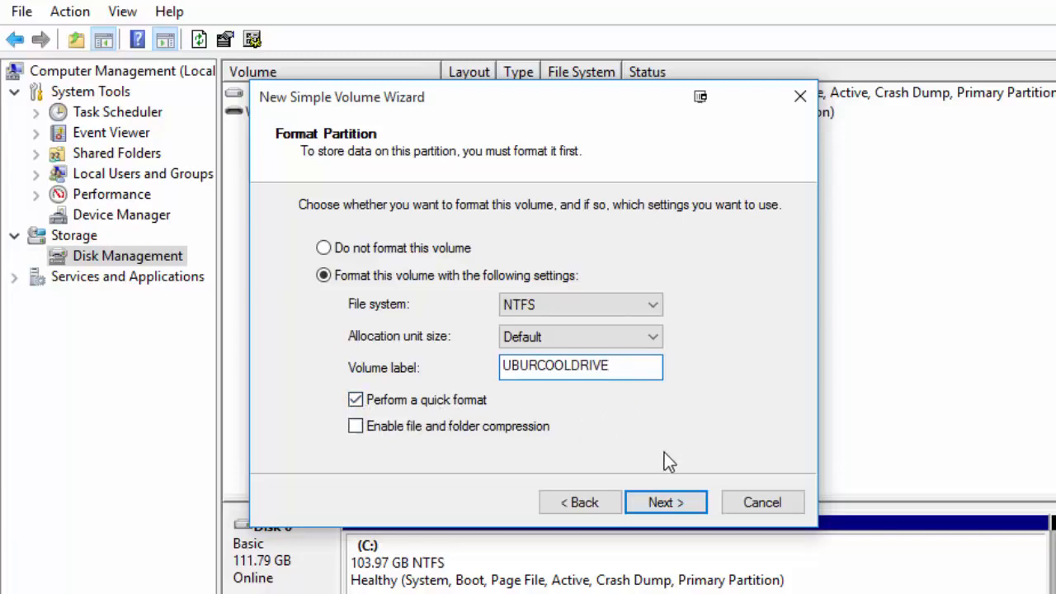
{"action": "left_click", "coordinate": [677, 501]}
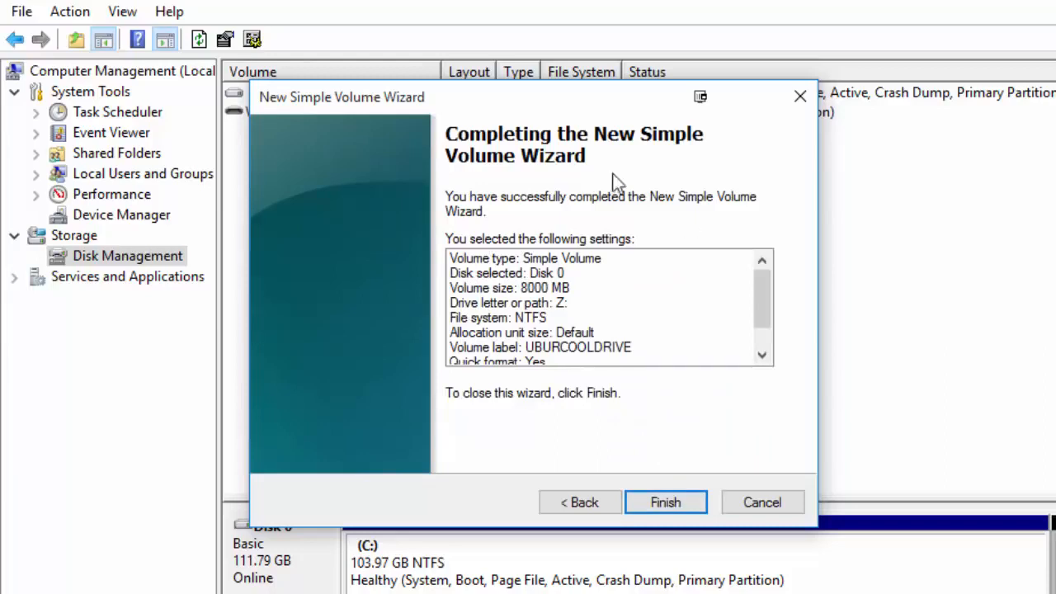
Review the summary of the selected volume settings and finish creating the volume.
{"action": "scroll", "coordinate": [577, 306], "scroll_direction": "down", "scroll_amount": 1}
{"action": "scroll", "coordinate": [565, 346], "scroll_direction": "up", "scroll_amount": 1}
{"action": "scroll", "coordinate": [555, 300], "scroll_direction": "down", "scroll_amount": 1}
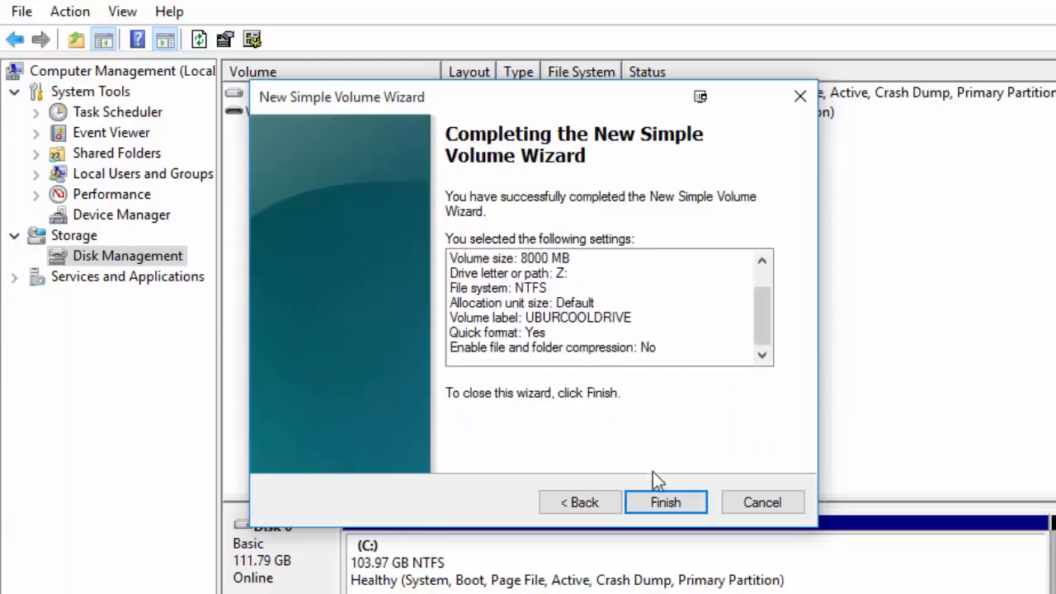
{"action": "left_click", "coordinate": [665, 502]}
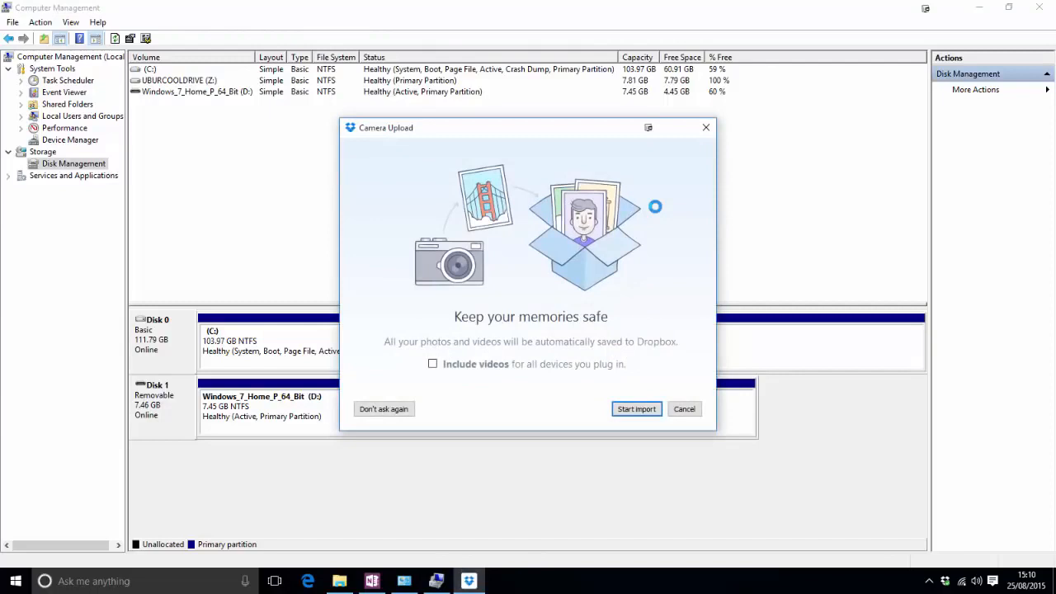
Dismiss the Dropbox Camera Upload prompt and close the This PC window.
{"action": "left_click", "coordinate": [706, 128]}
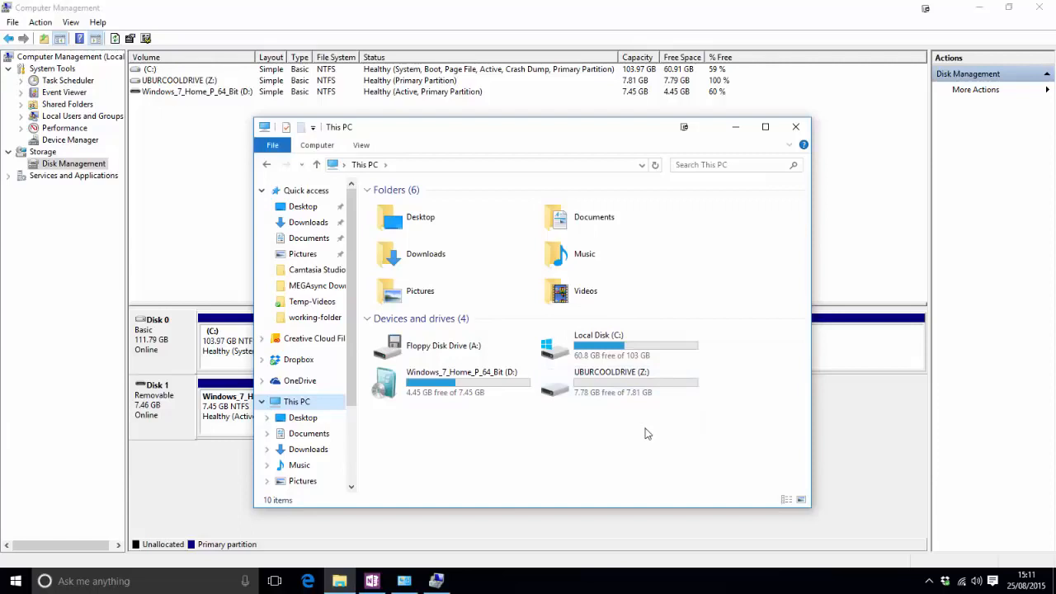
{"action": "key", "text": "alt+F4"}
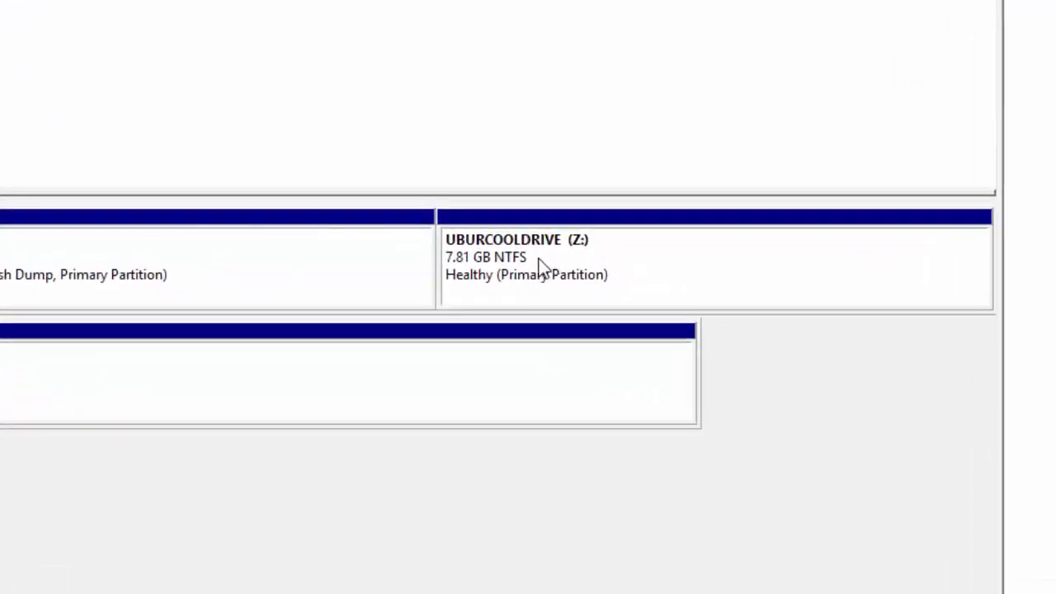
Delete the UBURCOOLDRIVE (Z:) volume from Disk 0, accepting that its data is erased.
{"action": "right_click", "coordinate": [667, 345]}
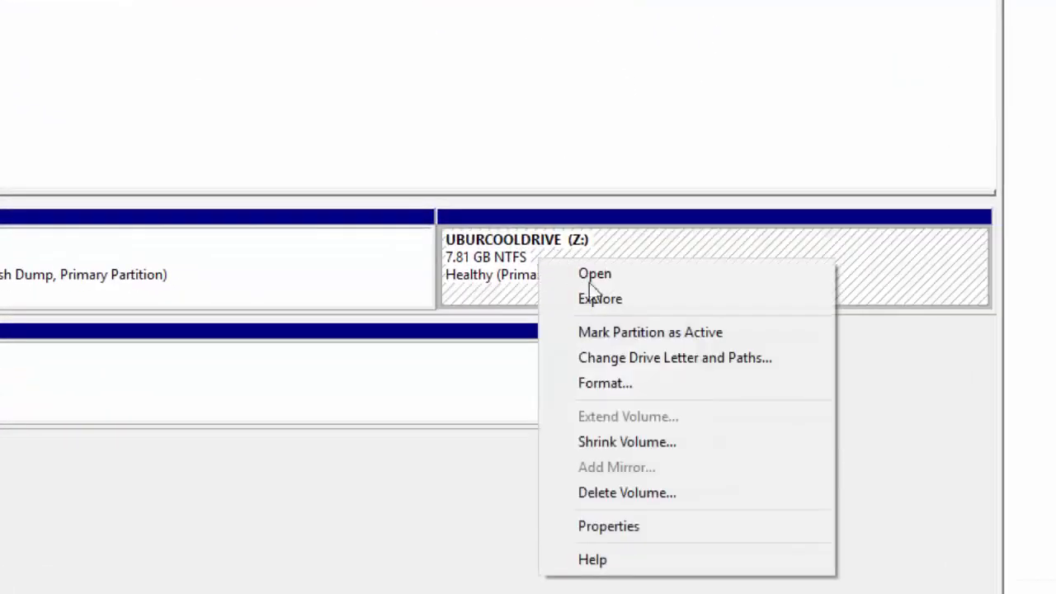
{"action": "left_click", "coordinate": [683, 498]}
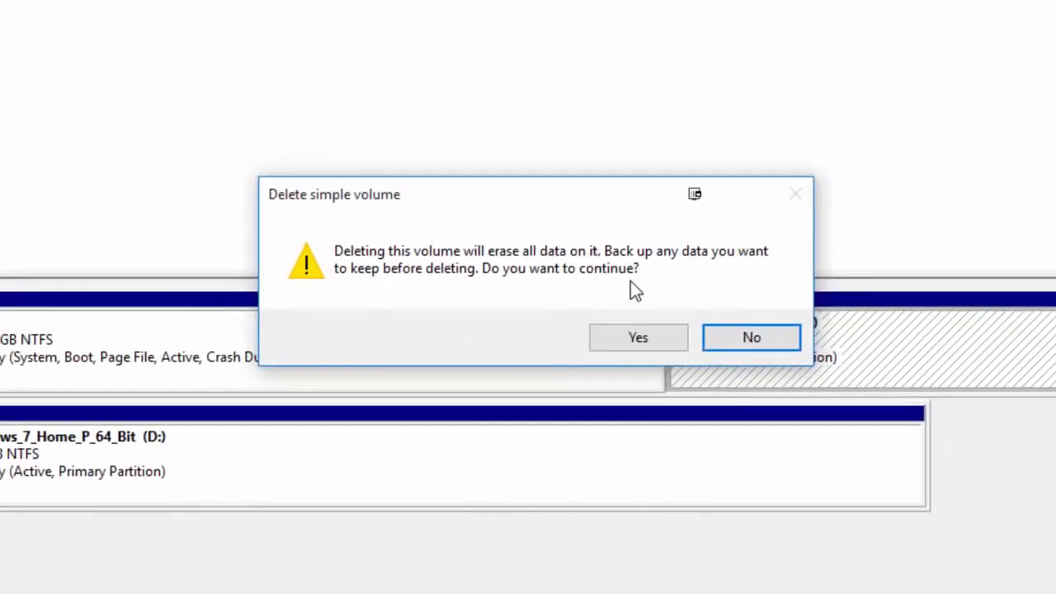
{"action": "left_click", "coordinate": [639, 340]}
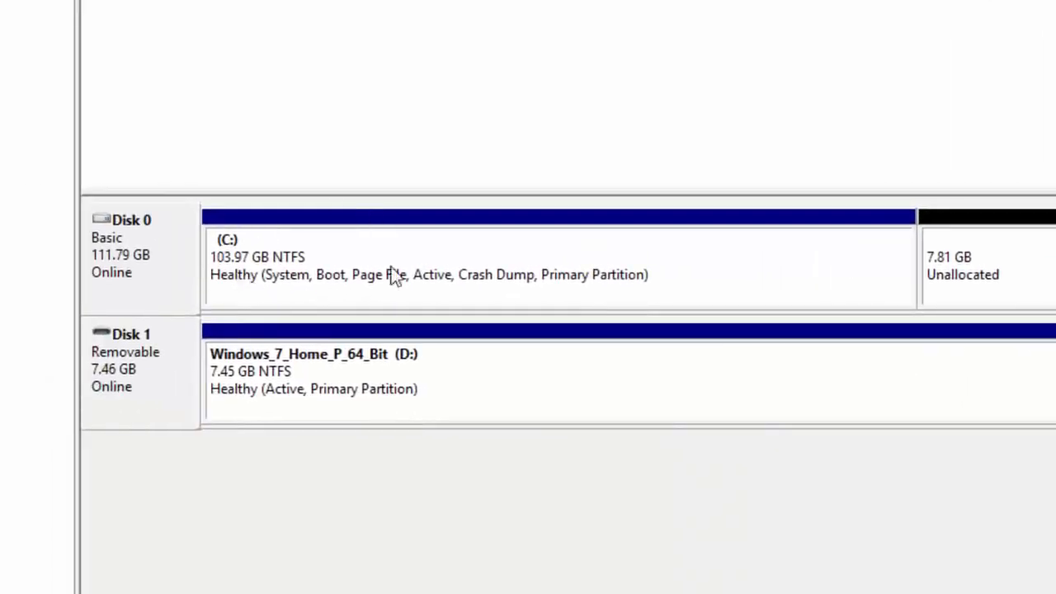
Extend the C: volume with the 8000 MB of unallocated space on Disk 0.
{"action": "right_click", "coordinate": [448, 238]}
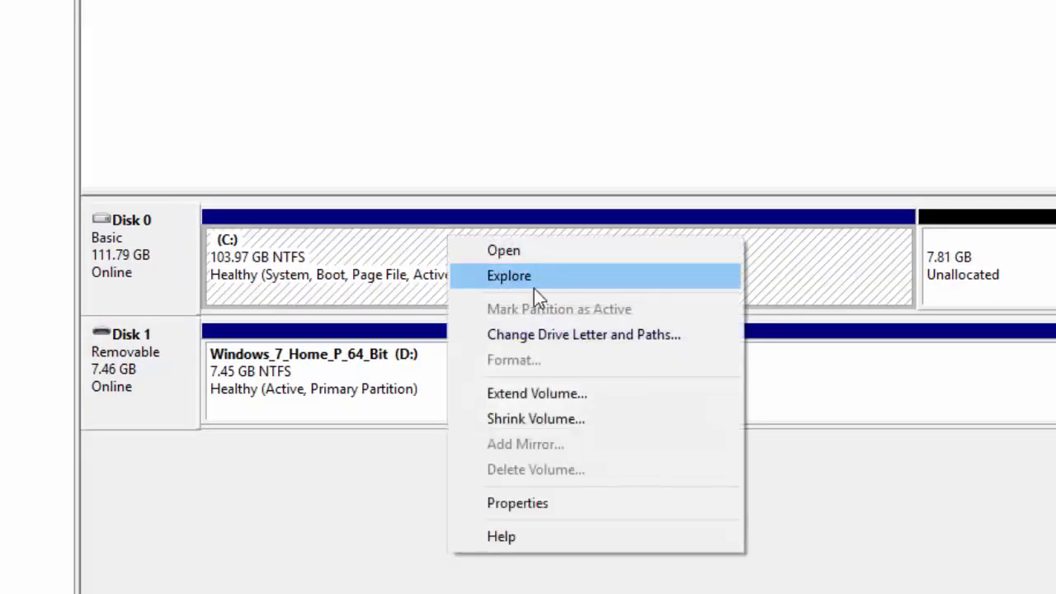
{"action": "left_click", "coordinate": [569, 396]}
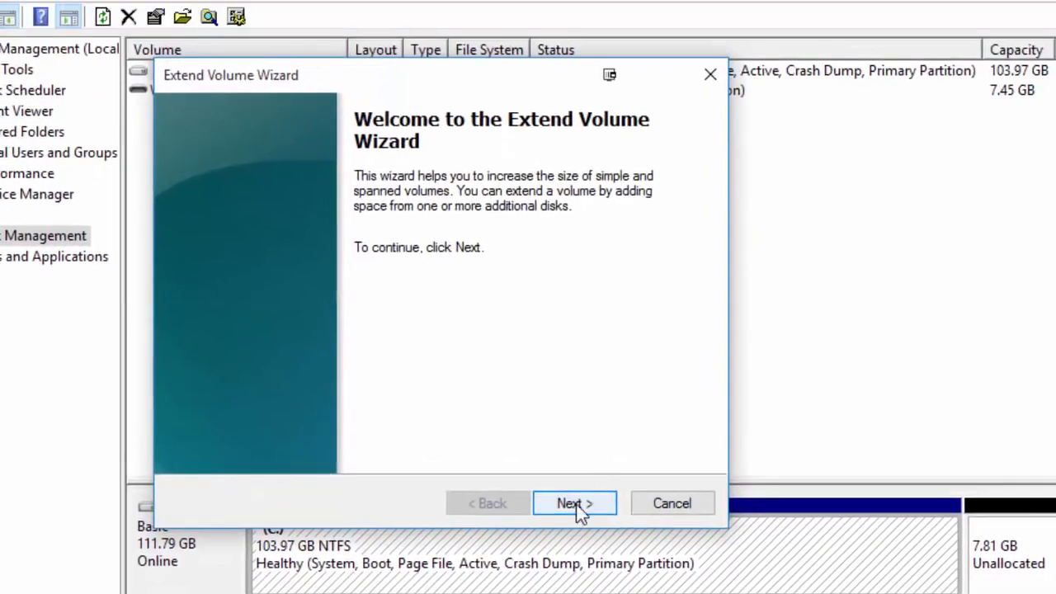
{"action": "left_click", "coordinate": [576, 487]}
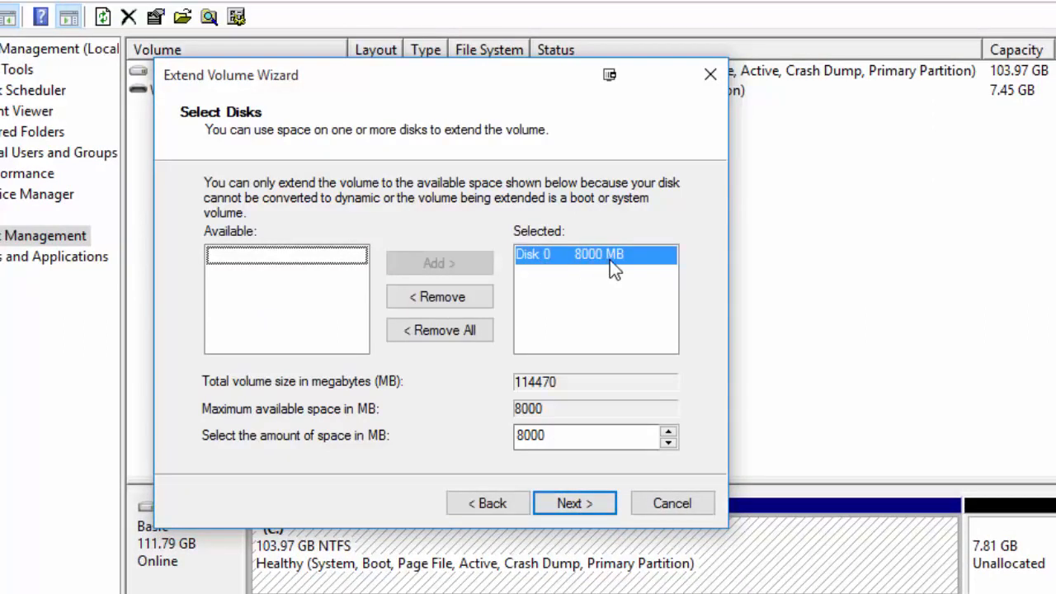
{"action": "left_click", "coordinate": [578, 504]}
{"action": "left_click", "coordinate": [575, 503]}
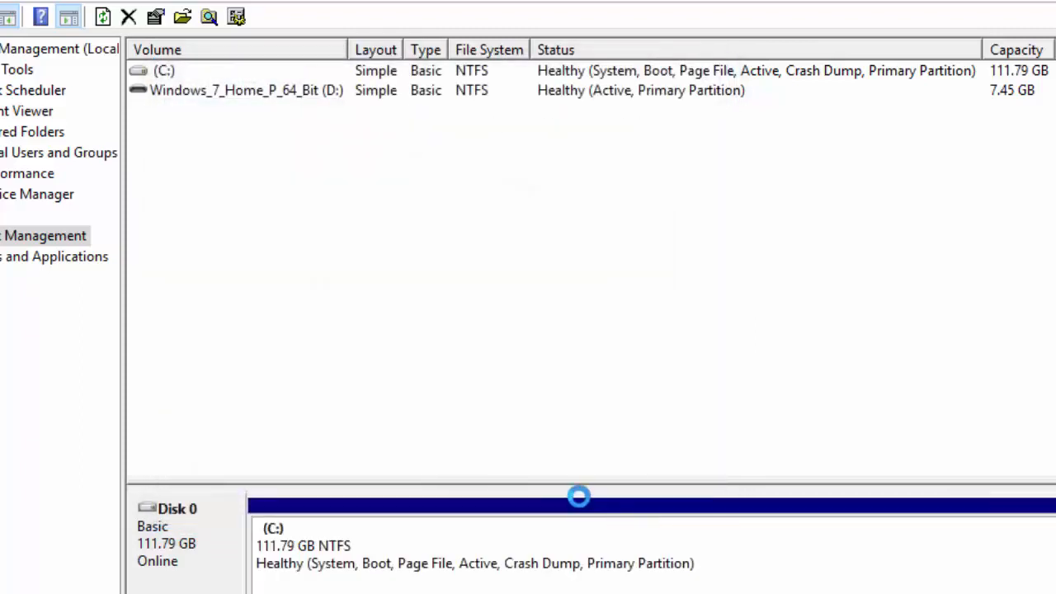